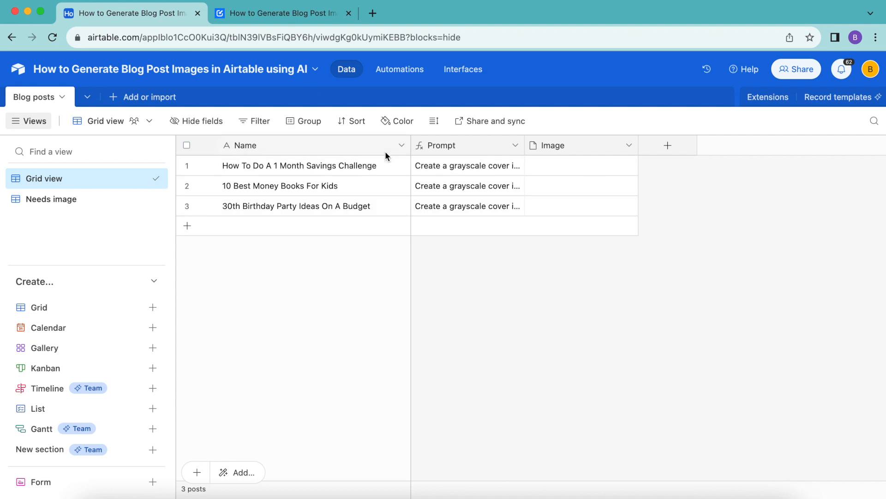
- Examine the field types and settings of the Name and Prompt fields in the Blog posts table
{"action": "double_click", "coordinate": [355, 144]}
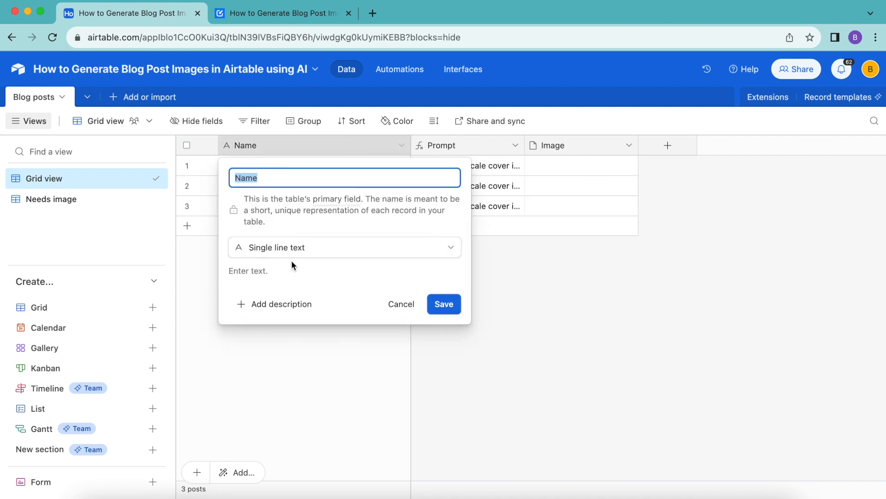
{"action": "left_click", "coordinate": [527, 312]}
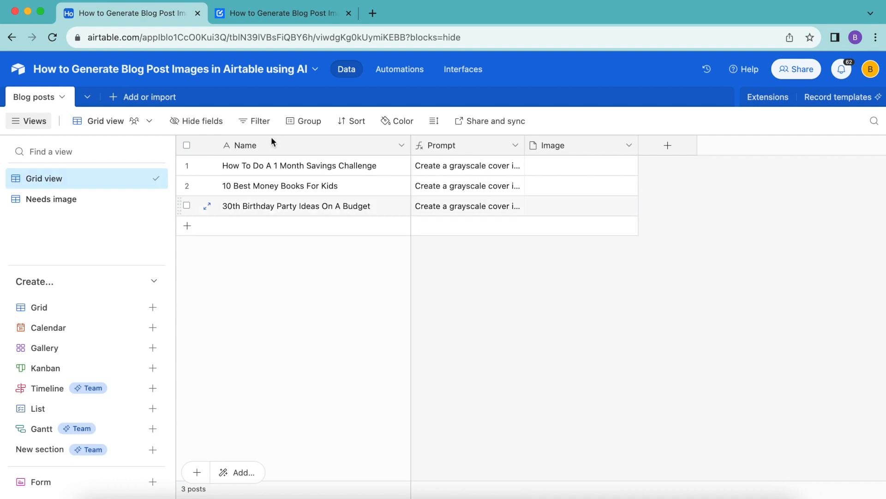
{"action": "double_click", "coordinate": [464, 146]}
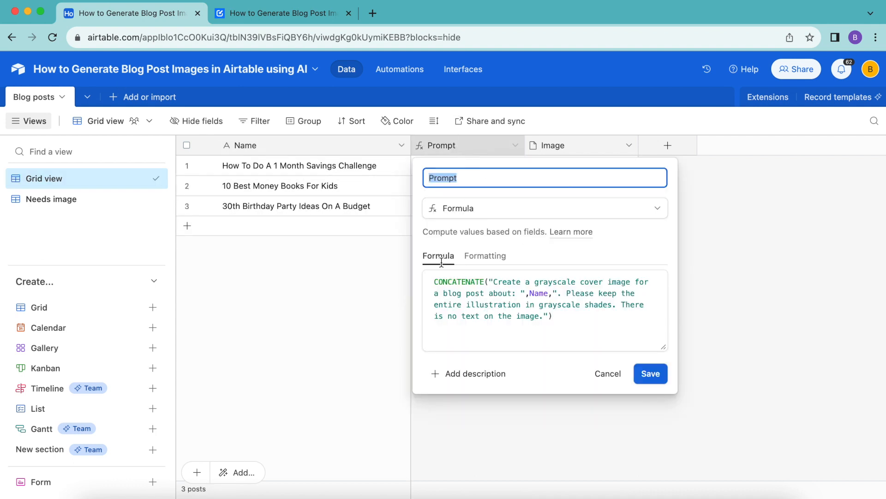
- Switch to the Data Fetcher blog guide and copy the CONCATENATE formula given for the Prompt field
{"action": "left_click", "coordinate": [290, 17]}
{"action": "scroll", "coordinate": [357, 173], "scroll_direction": "up", "scroll_amount": 3}
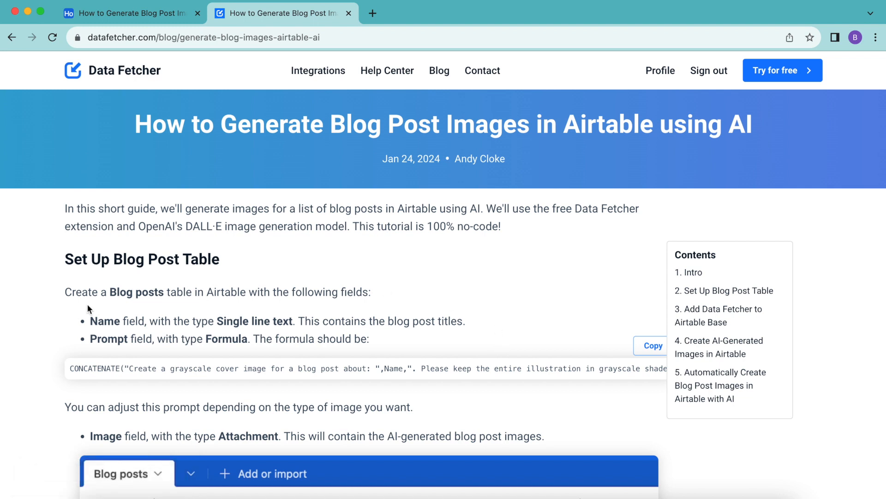
{"action": "left_click", "coordinate": [653, 352]}
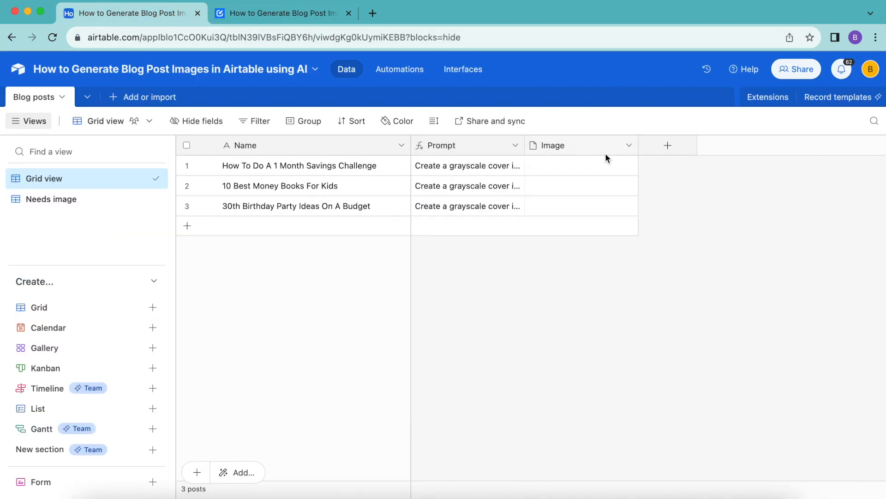
- Check the Image field's type, and open the Needs image view to review its filter conditions on Name and Image
{"action": "double_click", "coordinate": [552, 145]}
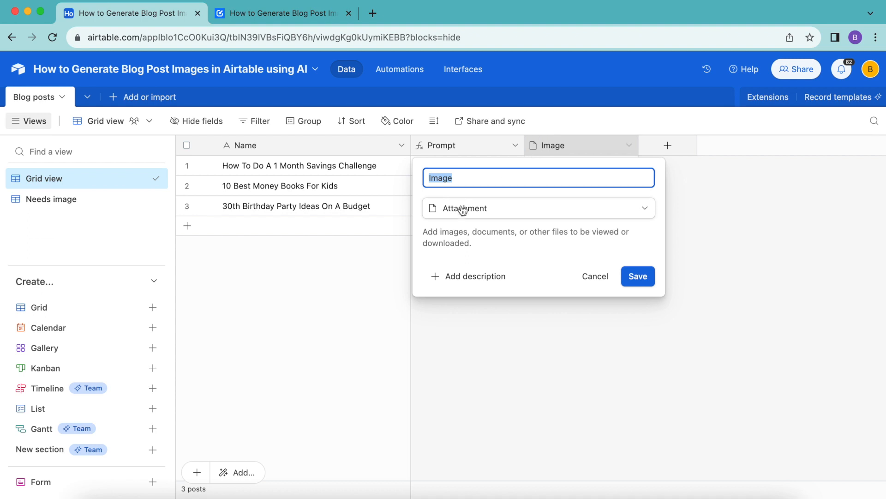
{"action": "left_click", "coordinate": [638, 276]}
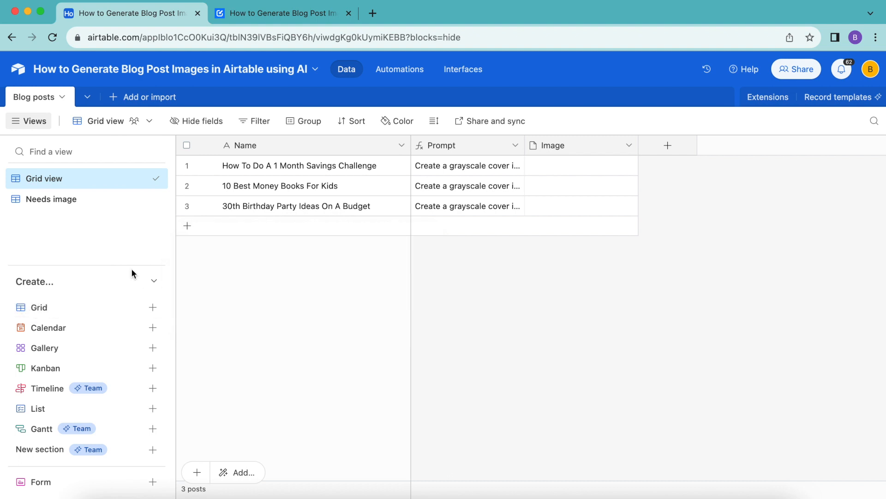
{"action": "left_click", "coordinate": [101, 206]}
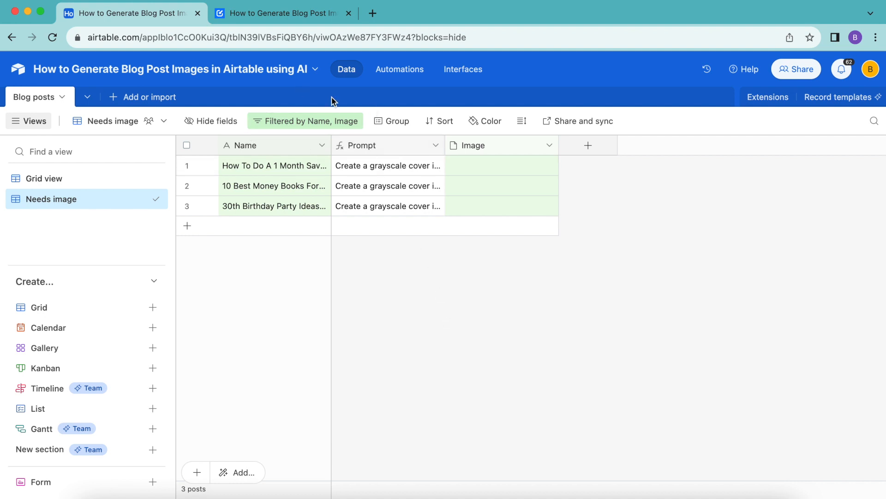
{"action": "left_click", "coordinate": [272, 130]}
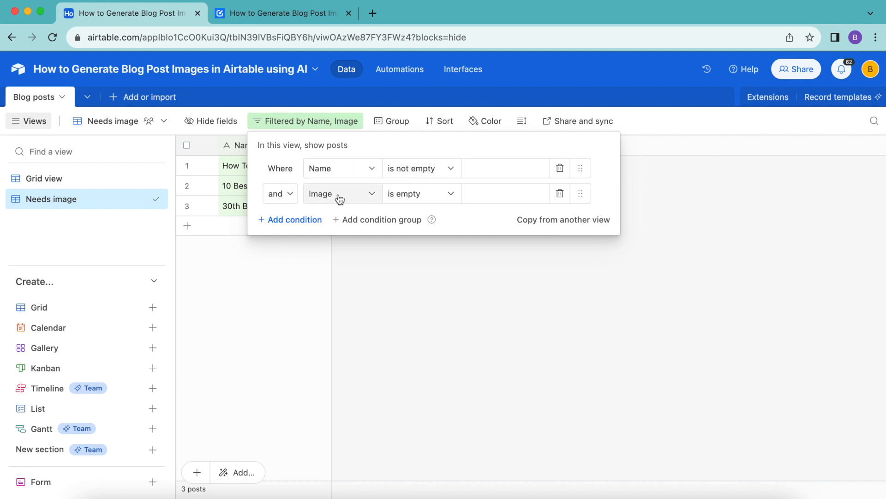
{"action": "left_click", "coordinate": [429, 261]}
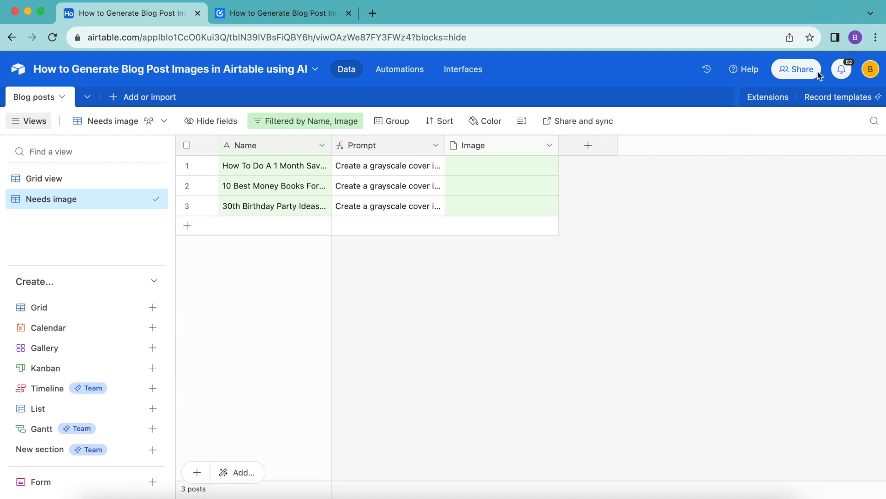
- Find the Data Fetcher extension in the marketplace, add it to the base and sign up with Google
{"action": "left_click", "coordinate": [762, 101]}
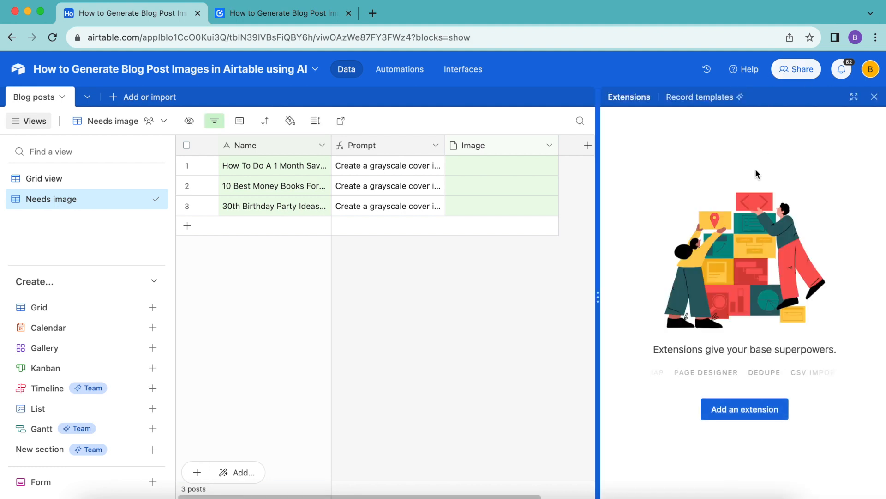
{"action": "left_click", "coordinate": [736, 405]}
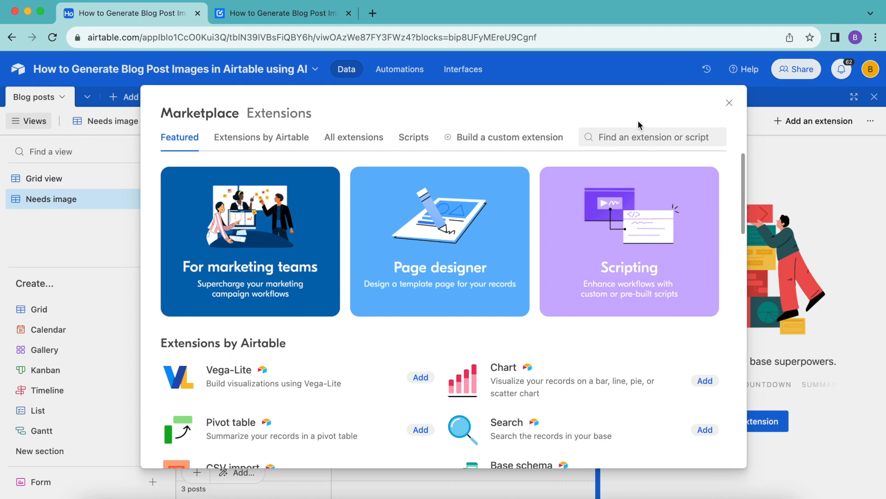
{"action": "left_click", "coordinate": [633, 137]}
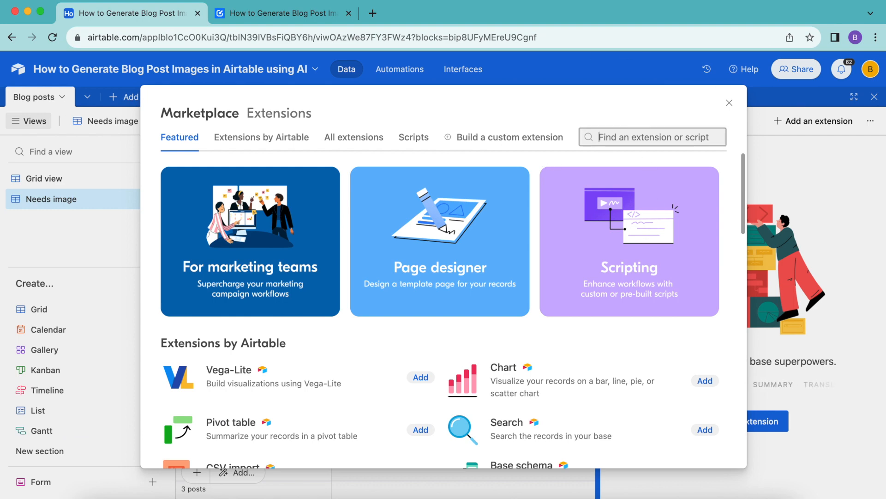
{"action": "type", "text": "data f"}
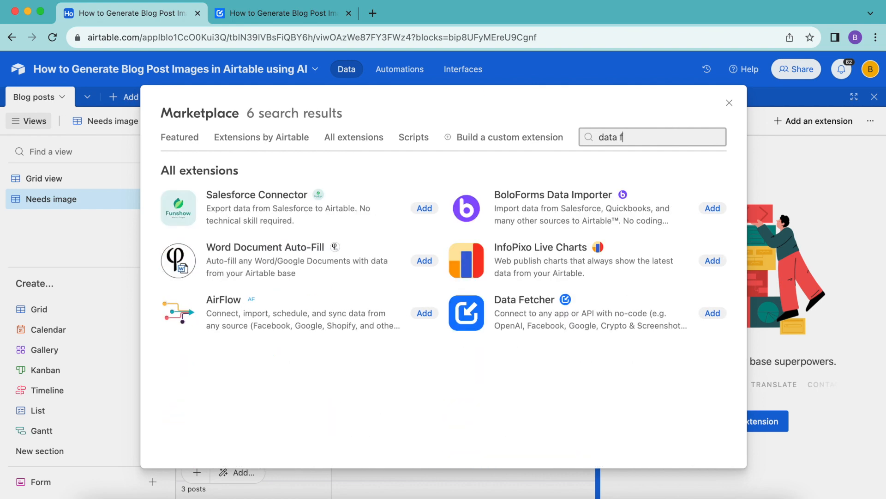
{"action": "type", "text": "e"}
{"action": "left_click", "coordinate": [422, 207]}
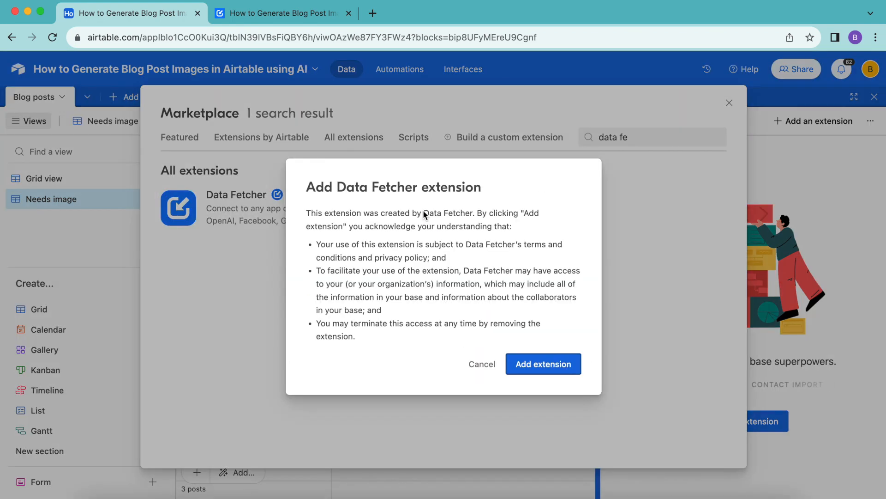
{"action": "left_click", "coordinate": [542, 369]}
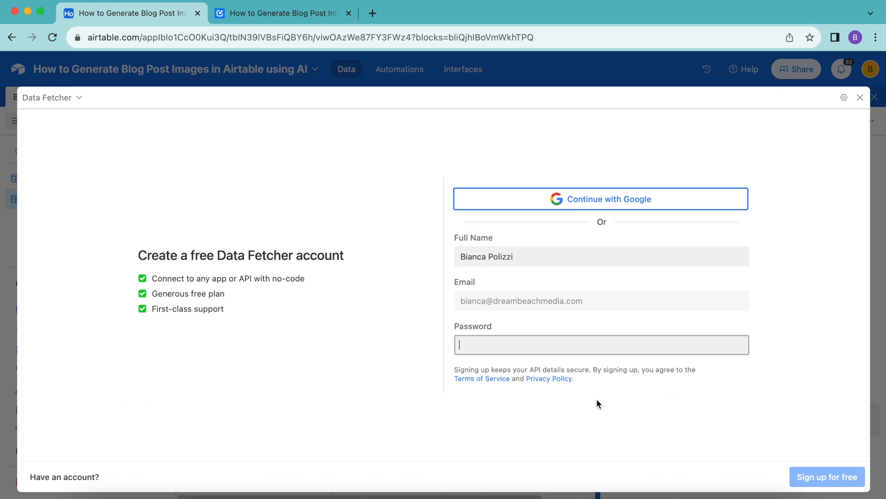
{"action": "left_click", "coordinate": [586, 200]}
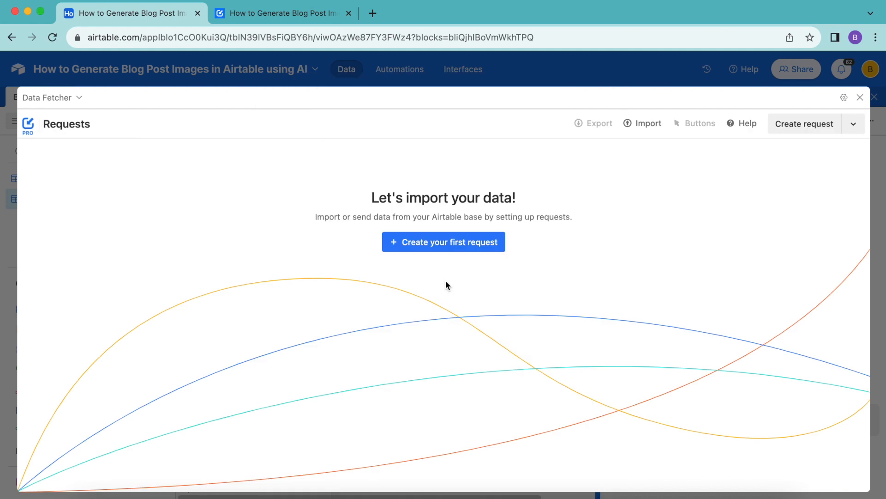
- Create the first Data Fetcher request with OpenAI as its application
{"action": "left_click", "coordinate": [431, 244]}
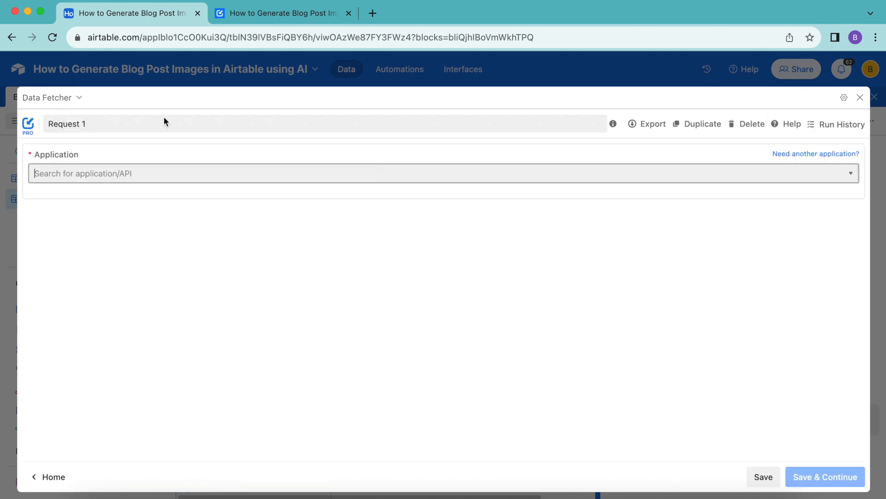
{"action": "left_click", "coordinate": [91, 174]}
{"action": "type", "text": "open"}
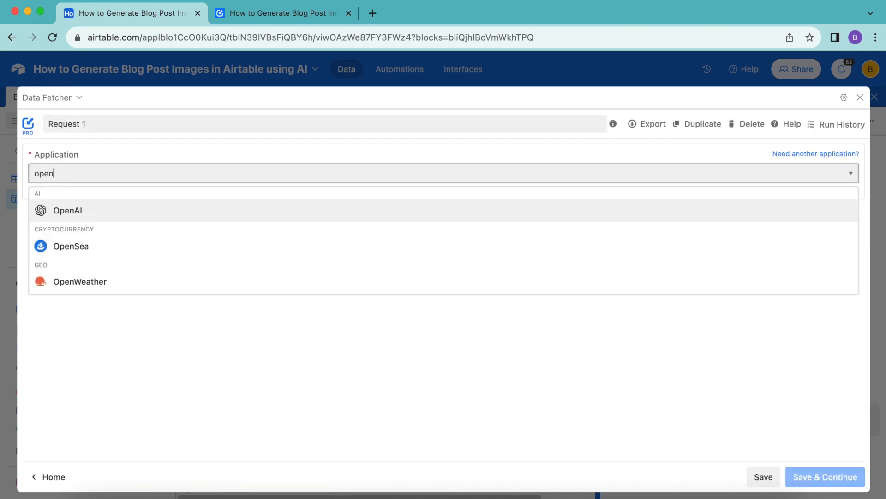
{"action": "left_click", "coordinate": [100, 219]}
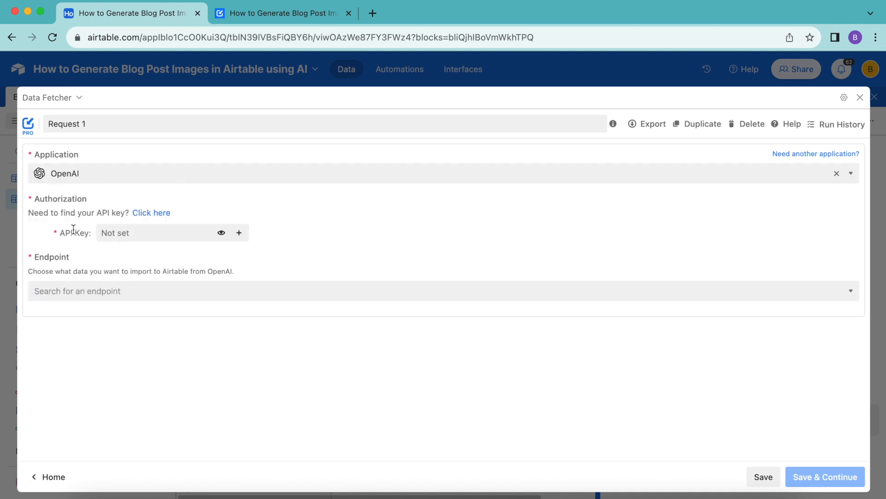
- View the OpenAI API keys page, return to the request and paste the API key into its authorization
{"action": "left_click_drag", "start_coordinate": [62, 232], "coordinate": [128, 232]}
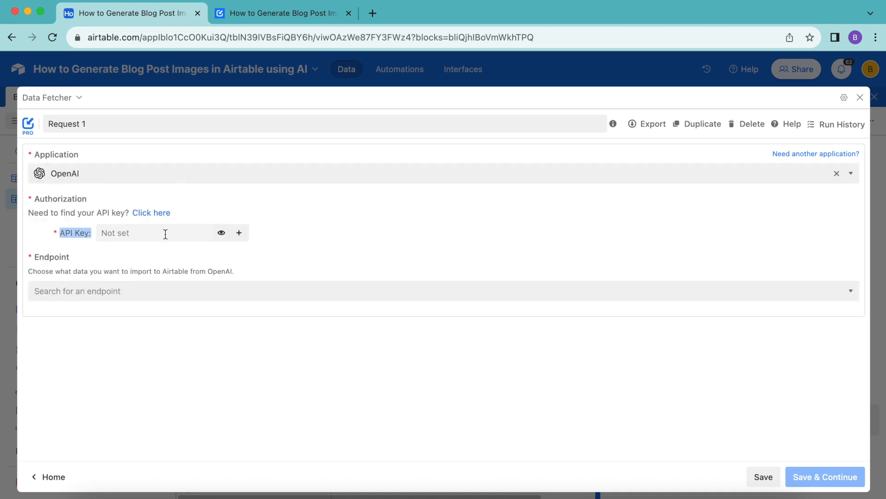
{"action": "left_click", "coordinate": [213, 212]}
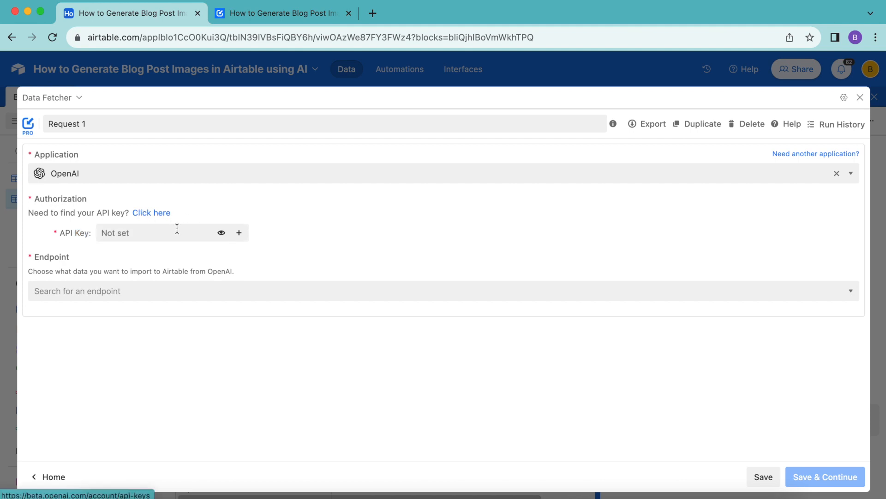
{"action": "left_click", "coordinate": [153, 212]}
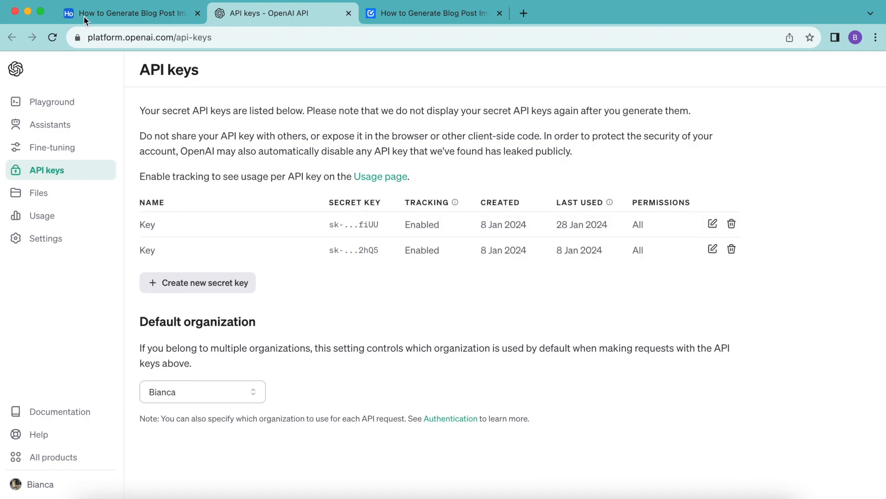
{"action": "left_click", "coordinate": [111, 13]}
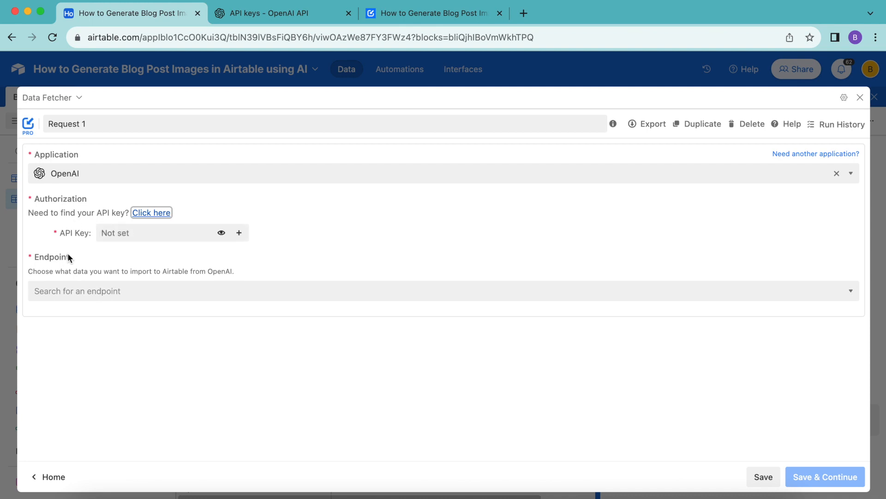
{"action": "left_click", "coordinate": [126, 235]}
{"action": "key", "text": "super+v"}
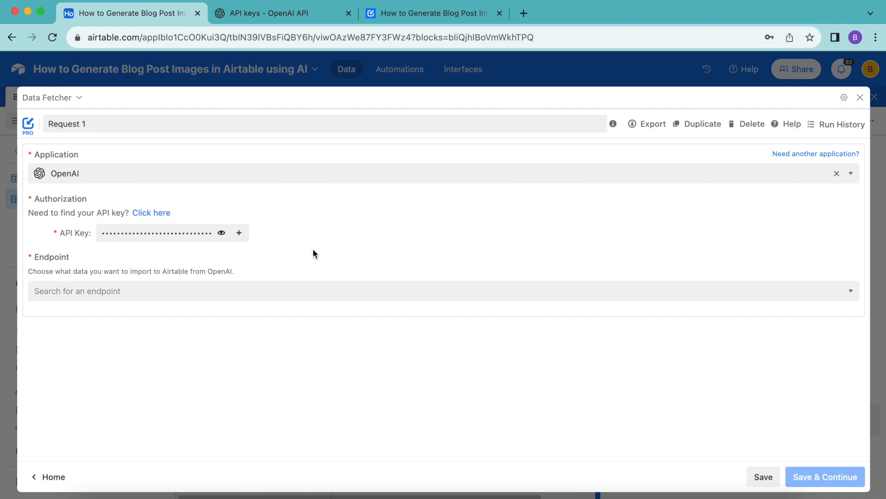
- Choose the endpoint "Create an image from a prompt", name the request "Fetch Blog Post Images" and save it to continue
{"action": "left_click", "coordinate": [301, 286]}
{"action": "left_click", "coordinate": [630, 377]}
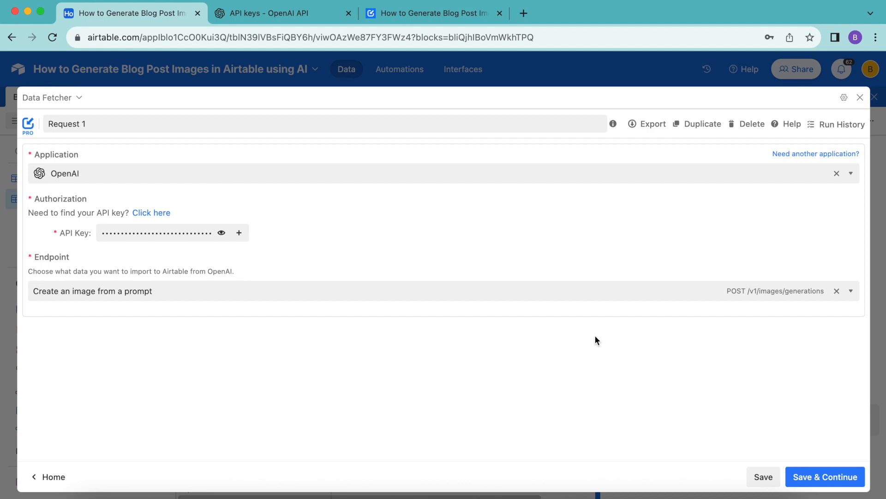
{"action": "left_click", "coordinate": [102, 123]}
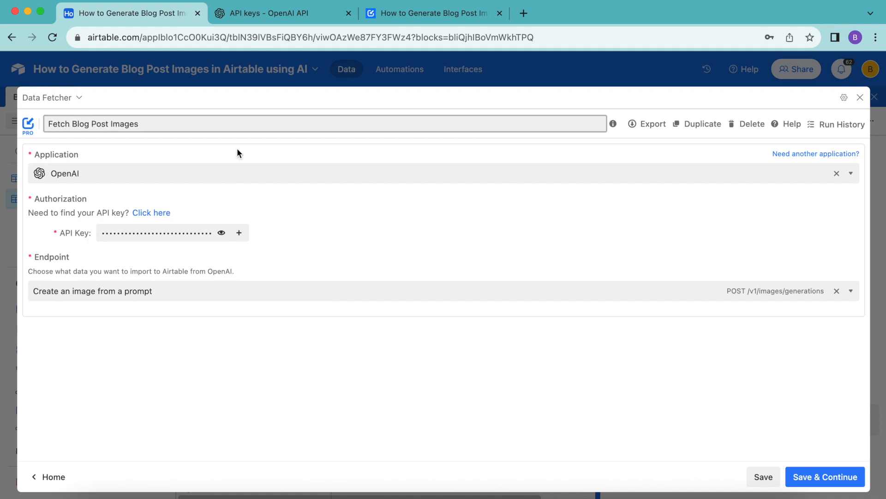
{"action": "left_click", "coordinate": [237, 150]}
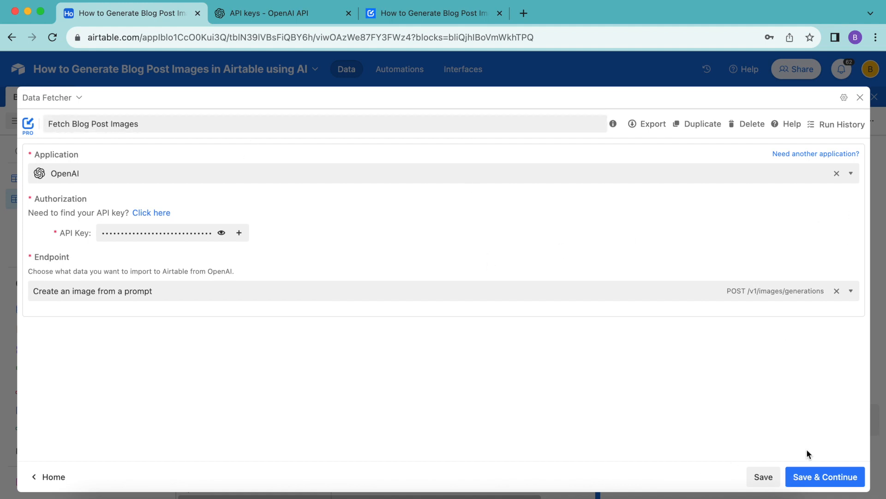
{"action": "left_click", "coordinate": [843, 476]}
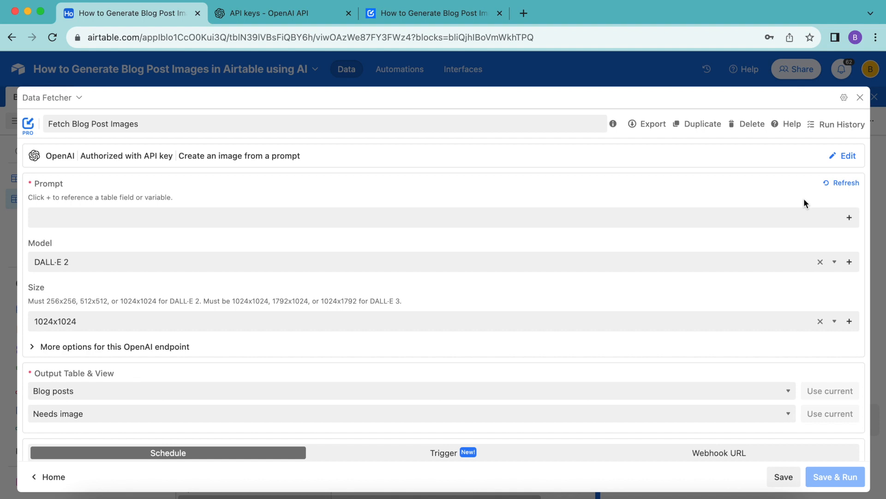
- Set the request's prompt to reference the Prompt field of the Blog posts table for every record in the Needs image view
{"action": "left_click", "coordinate": [849, 217]}
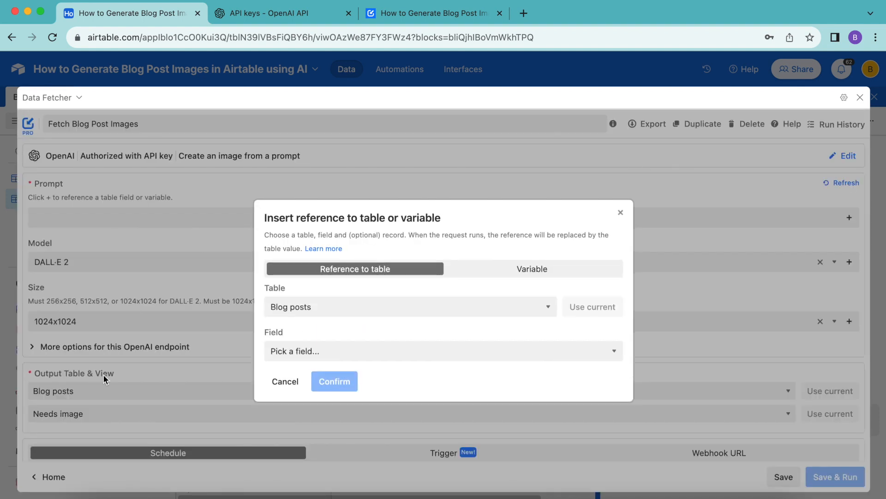
{"action": "left_click", "coordinate": [289, 309]}
{"action": "left_click", "coordinate": [289, 307]}
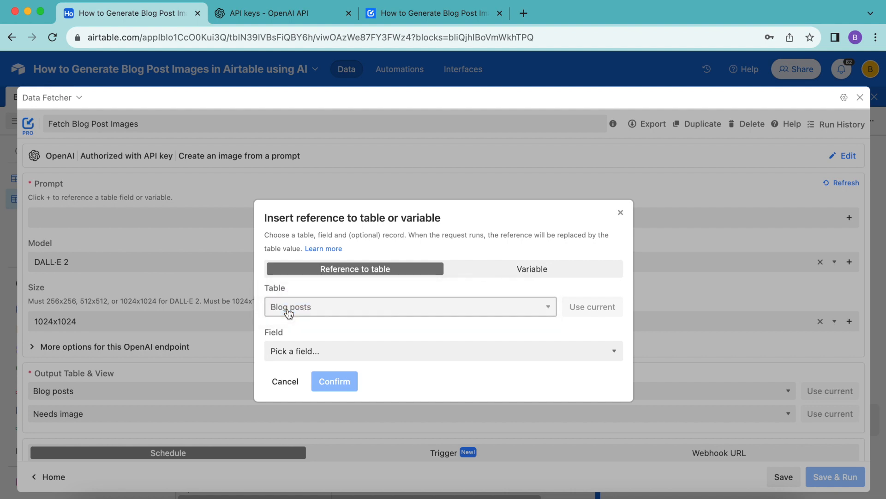
{"action": "left_click", "coordinate": [275, 356]}
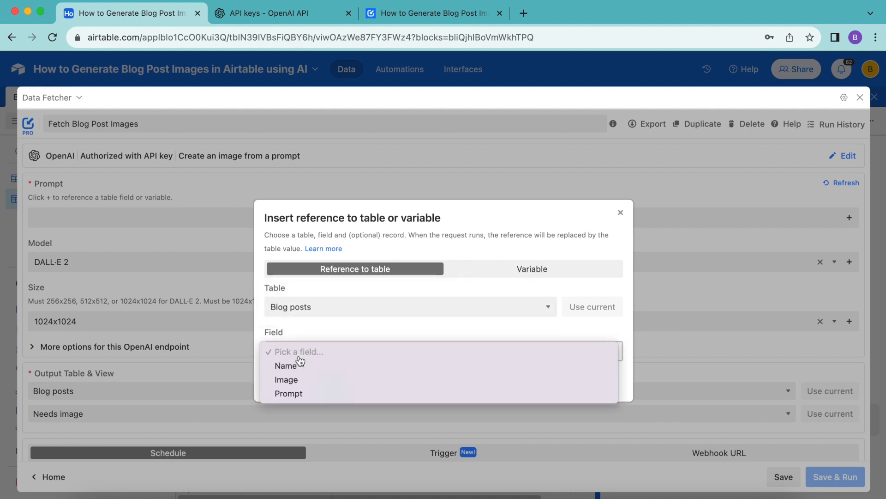
{"action": "left_click", "coordinate": [314, 395]}
{"action": "scroll", "coordinate": [340, 376], "scroll_direction": "down", "scroll_amount": 2}
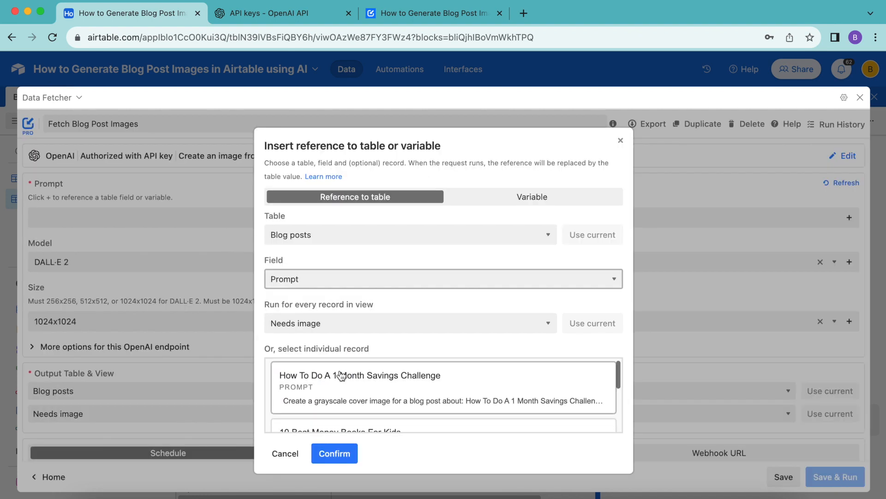
{"action": "scroll", "coordinate": [340, 375], "scroll_direction": "up", "scroll_amount": 1}
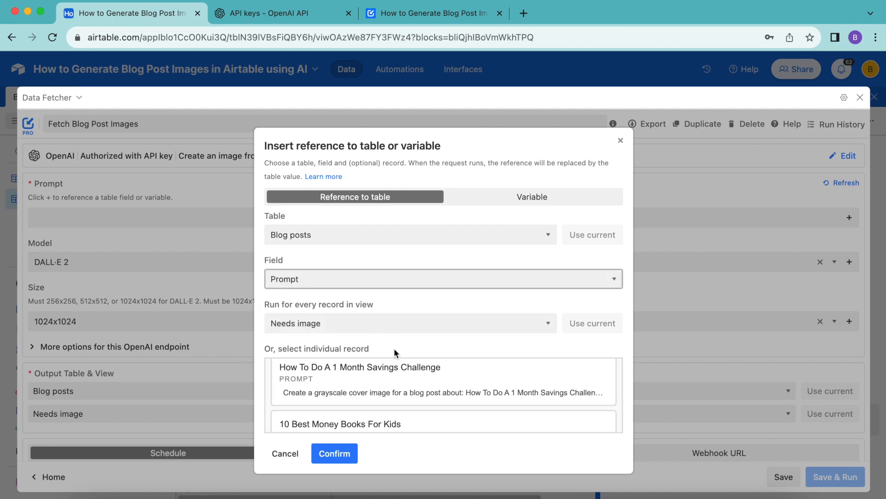
{"action": "left_click", "coordinate": [334, 452]}
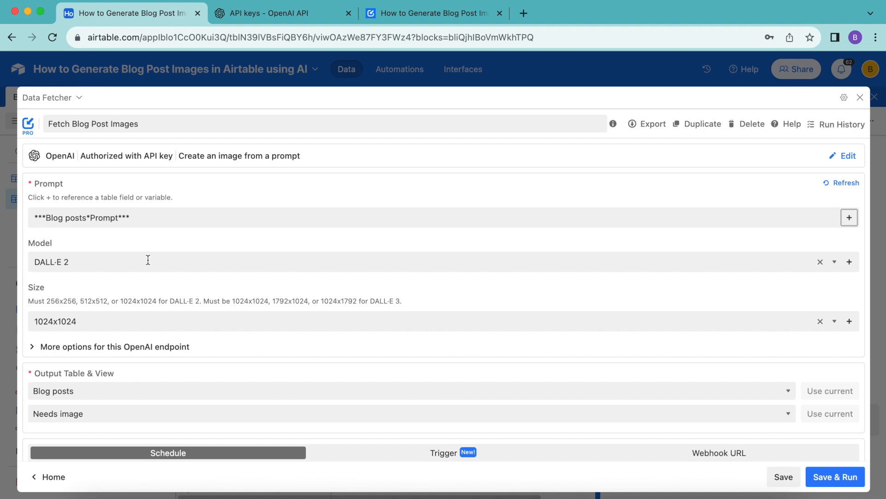
- Set the request's image model to DALL·E 3 and its size to 1792x1024
{"action": "left_click", "coordinate": [84, 263]}
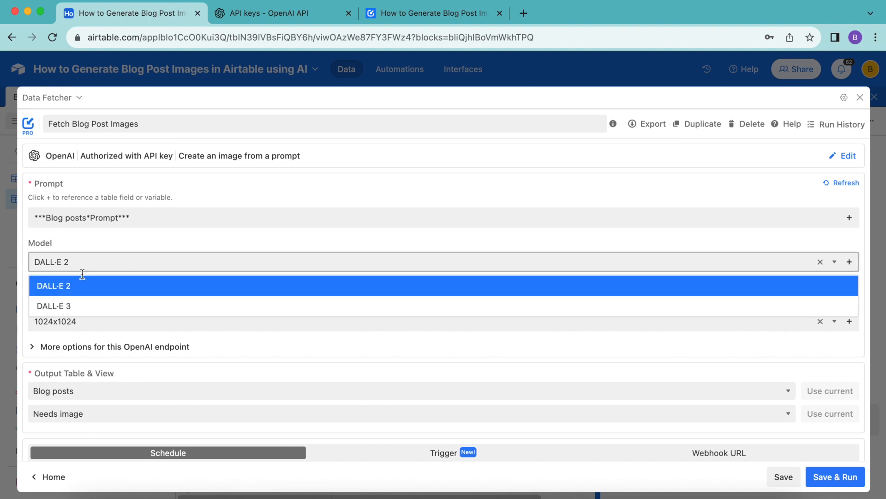
{"action": "left_click", "coordinate": [62, 307]}
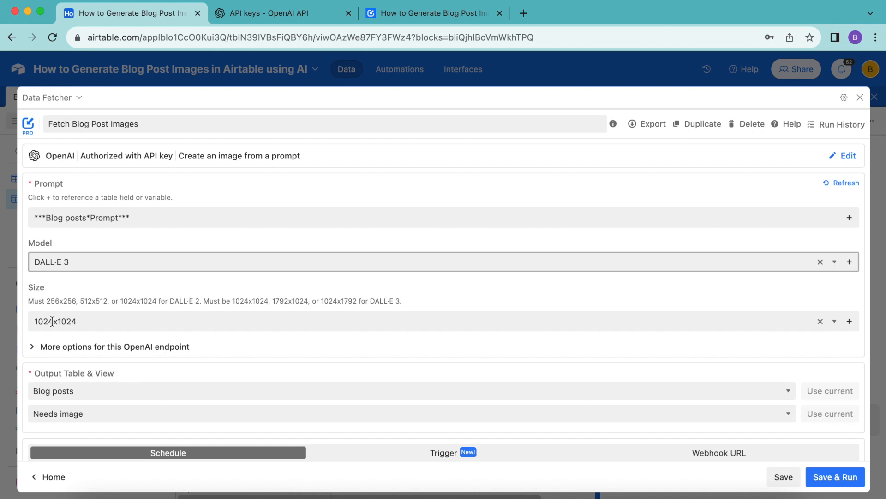
{"action": "left_click", "coordinate": [46, 319]}
{"action": "left_click", "coordinate": [60, 406]}
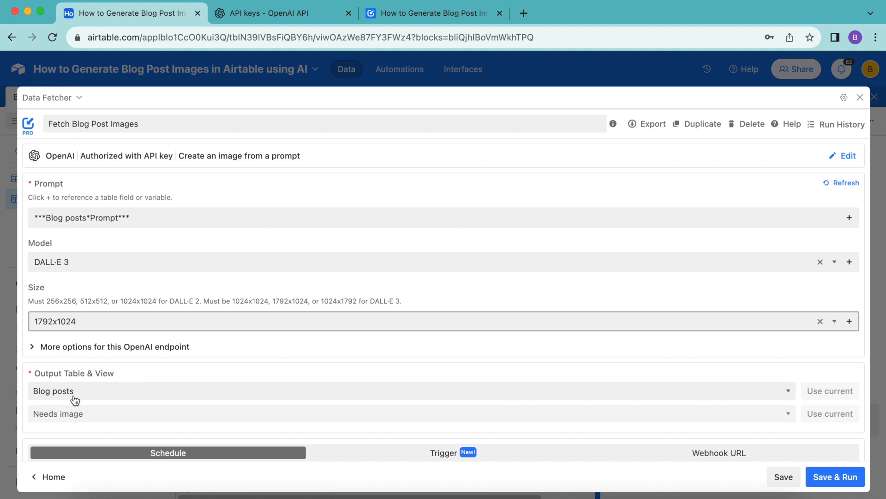
- Save and run the request with the response's Image mapped to the existing Image field, and open the base's Grid view
{"action": "left_click", "coordinate": [854, 481]}
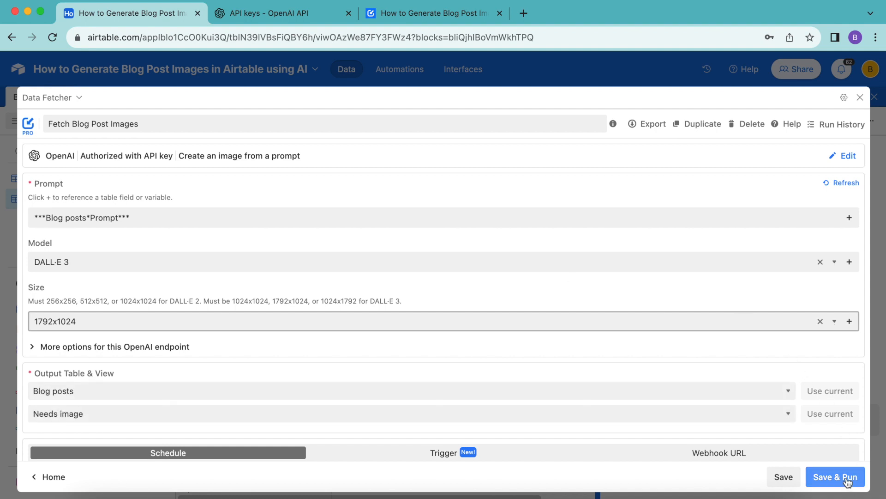
{"action": "left_click", "coordinate": [398, 339]}
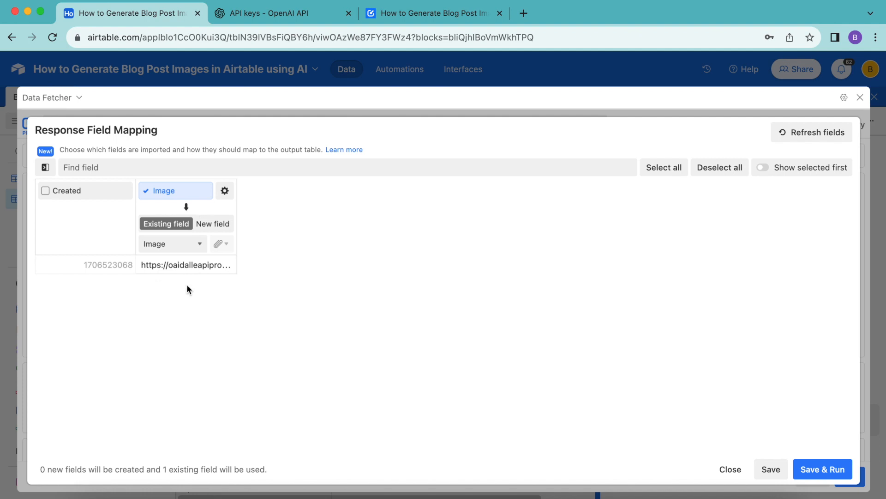
{"action": "left_click", "coordinate": [825, 469]}
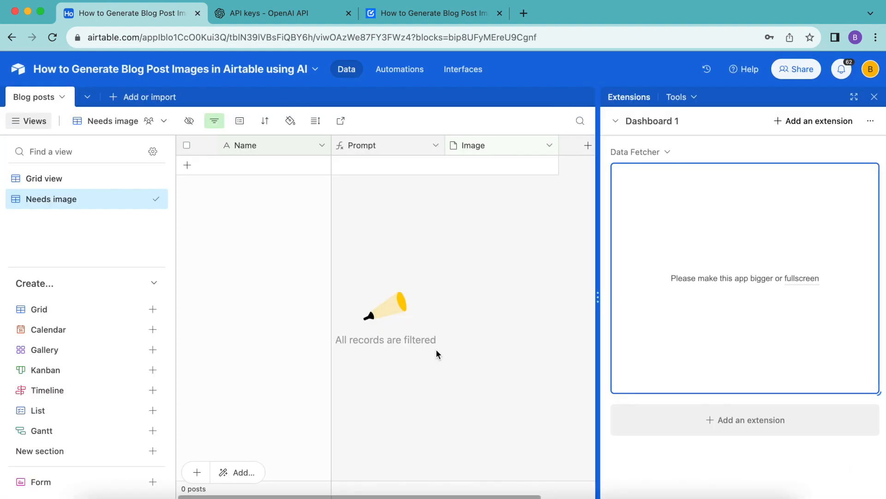
{"action": "left_click", "coordinate": [874, 97]}
{"action": "left_click", "coordinate": [50, 184]}
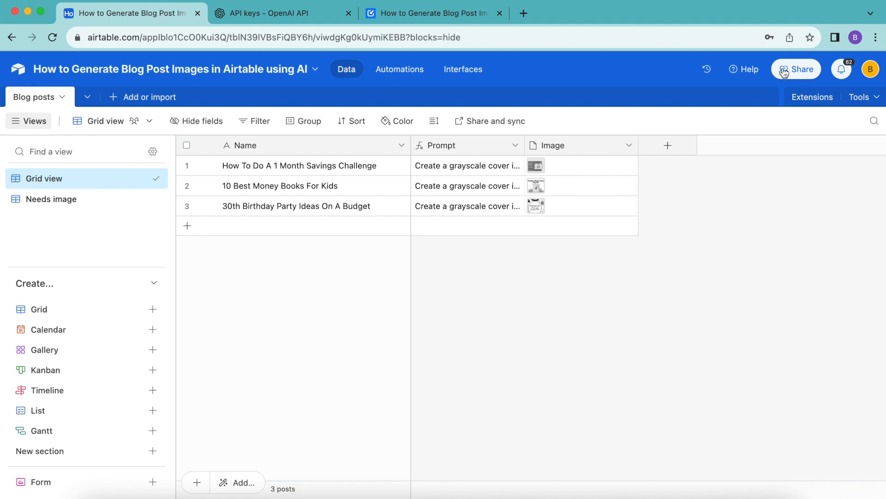
- Reopen the "Fetch Blog Post Images" request in the Data Fetcher extension and display its Trigger settings
{"action": "left_click", "coordinate": [811, 102]}
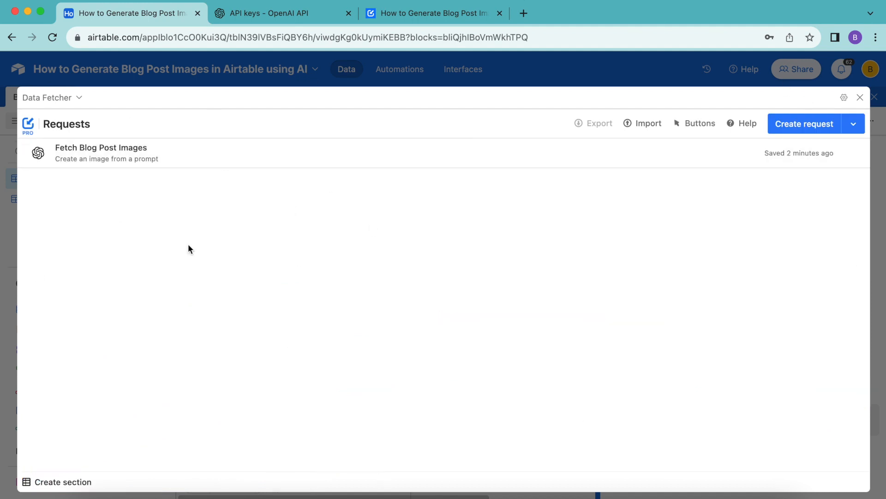
{"action": "left_click", "coordinate": [133, 159]}
{"action": "scroll", "coordinate": [522, 242], "scroll_direction": "down", "scroll_amount": 3}
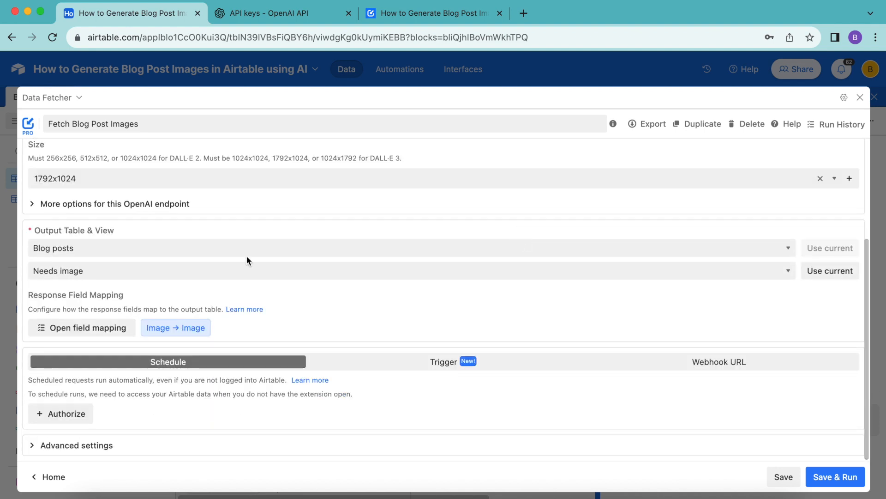
{"action": "left_click", "coordinate": [424, 364]}
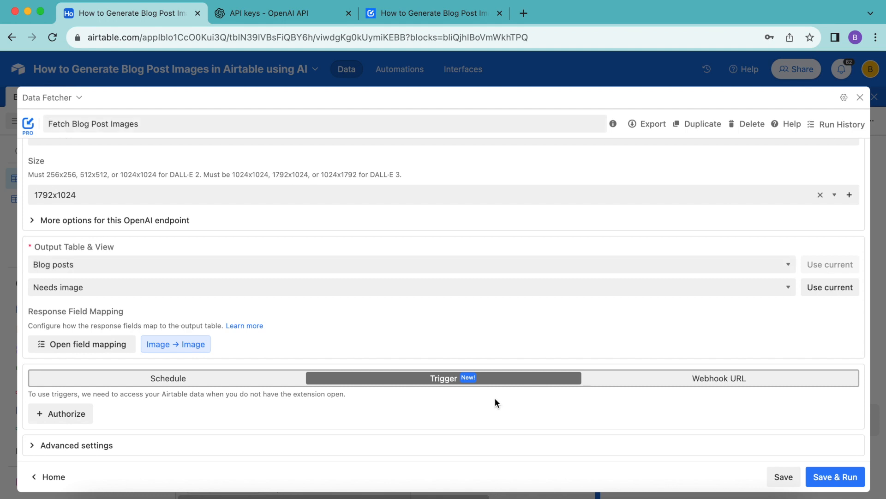
- Authorize Data Fetcher for triggers, granting it access to all current and future bases in all current and future workspaces
{"action": "left_click", "coordinate": [69, 413]}
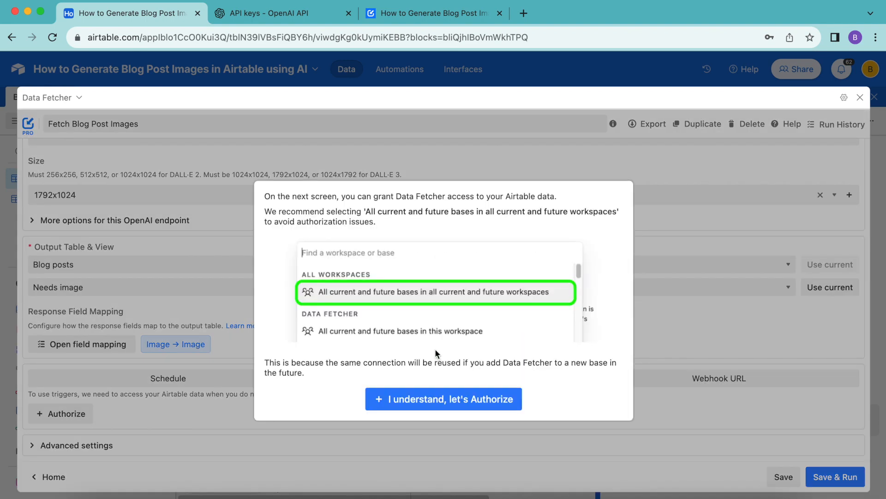
{"action": "left_click", "coordinate": [433, 400]}
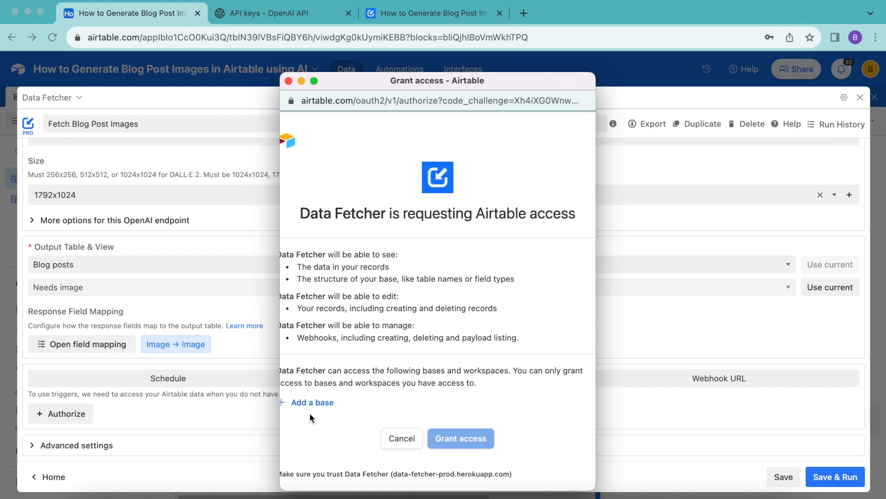
{"action": "left_click", "coordinate": [321, 407]}
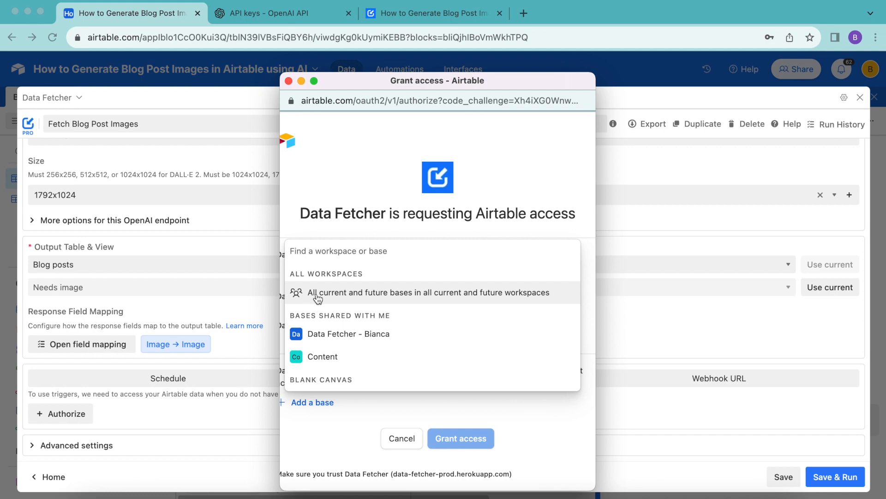
{"action": "left_click", "coordinate": [444, 295]}
{"action": "scroll", "coordinate": [411, 415], "scroll_direction": "down", "scroll_amount": 3}
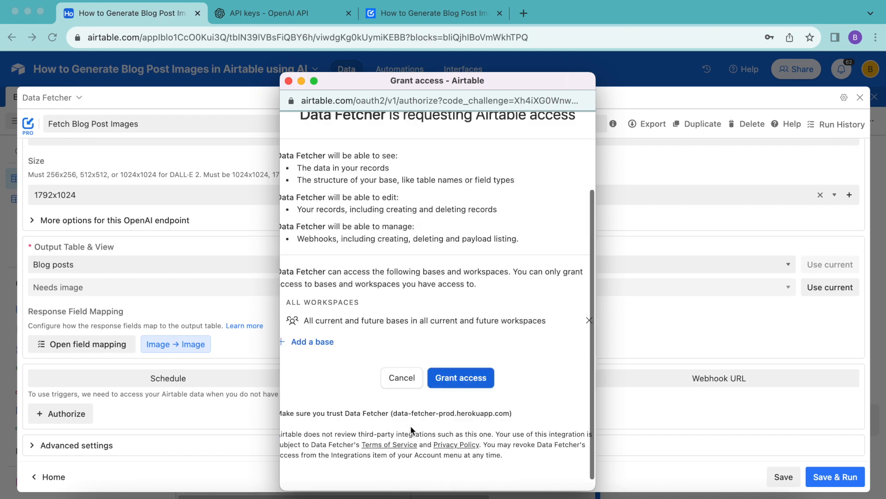
{"action": "left_click", "coordinate": [465, 383]}
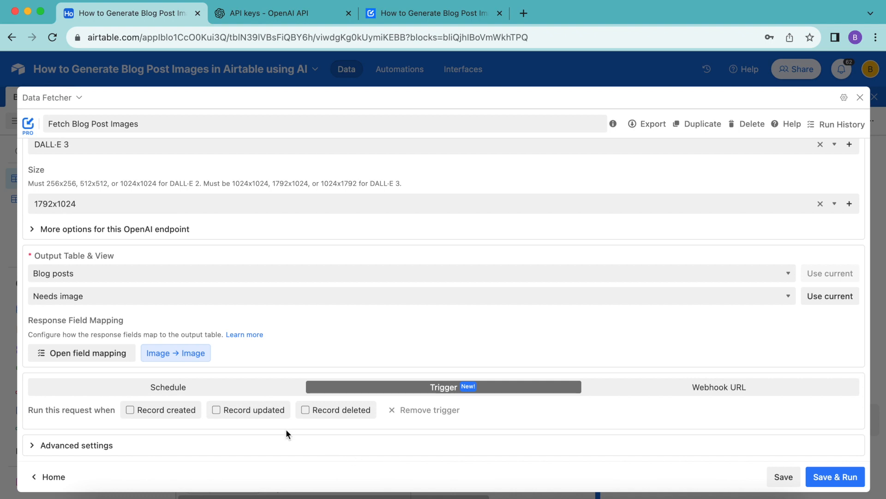
- Trigger the request when a record is created in the Needs image view of Blog posts, save it and close the extension
{"action": "left_click", "coordinate": [134, 409]}
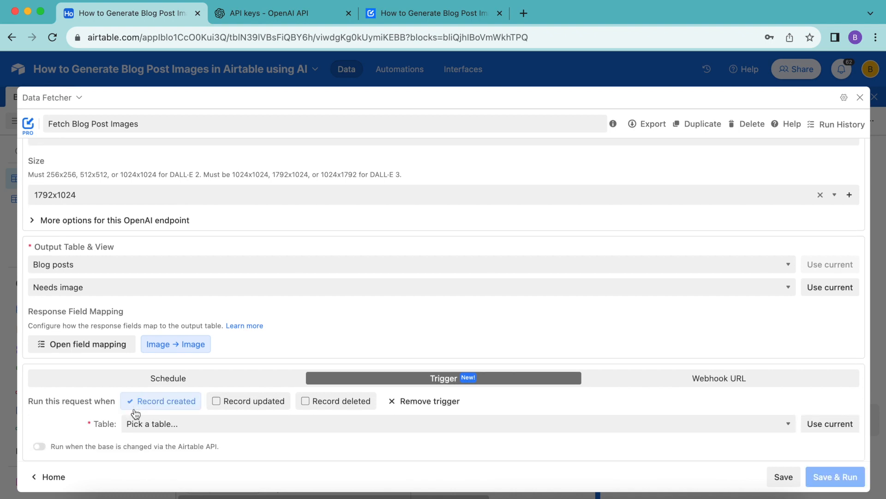
{"action": "left_click", "coordinate": [149, 424]}
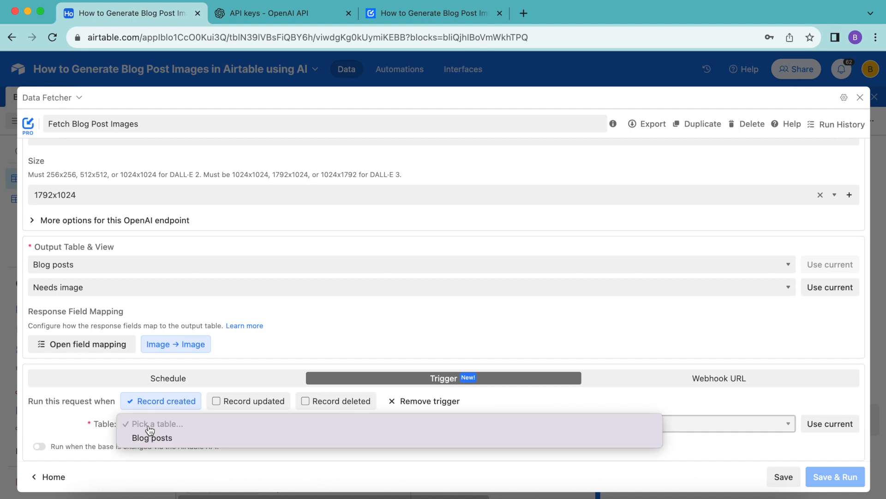
{"action": "left_click", "coordinate": [150, 441]}
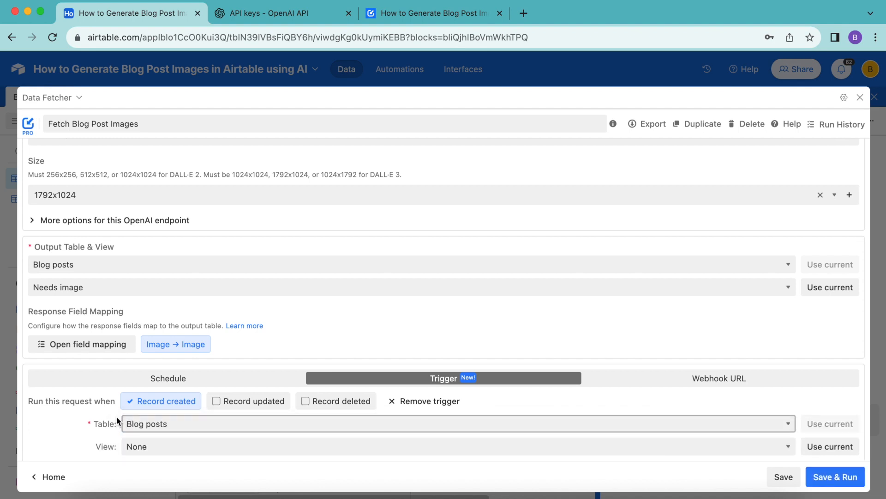
{"action": "left_click", "coordinate": [189, 450]}
{"action": "left_click", "coordinate": [185, 475]}
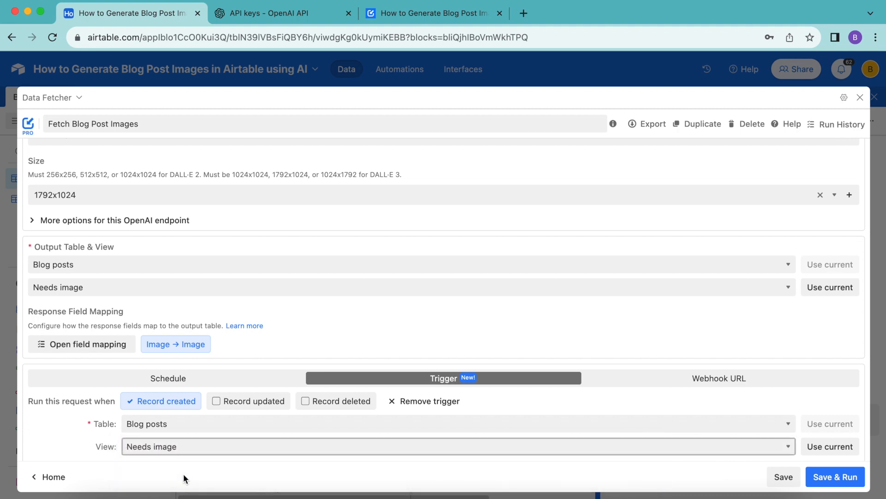
{"action": "scroll", "coordinate": [593, 311], "scroll_direction": "down", "scroll_amount": 2}
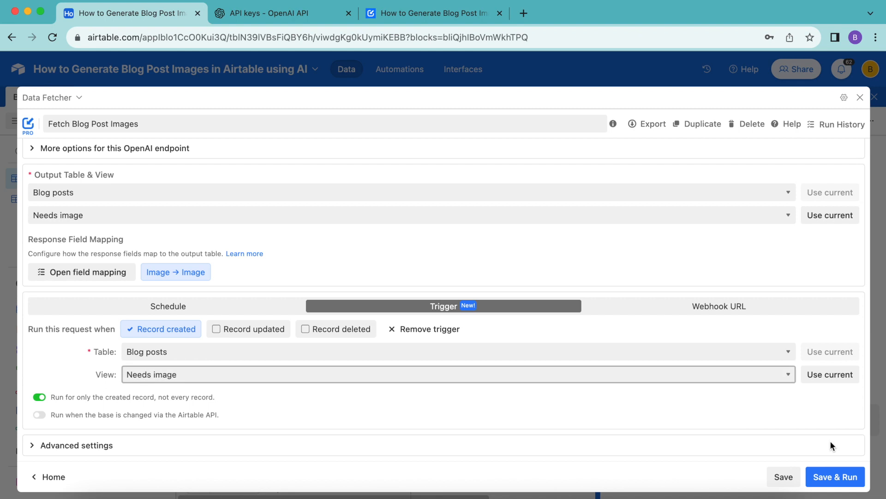
{"action": "left_click", "coordinate": [784, 476]}
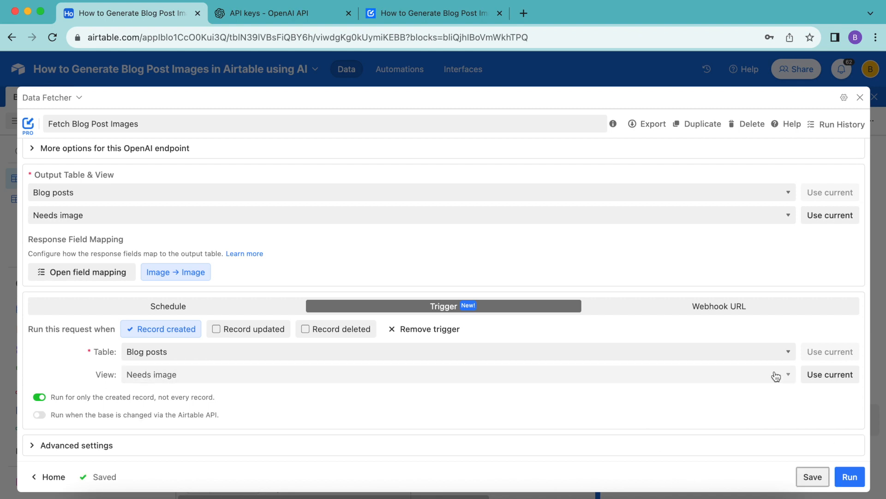
{"action": "left_click", "coordinate": [859, 99]}
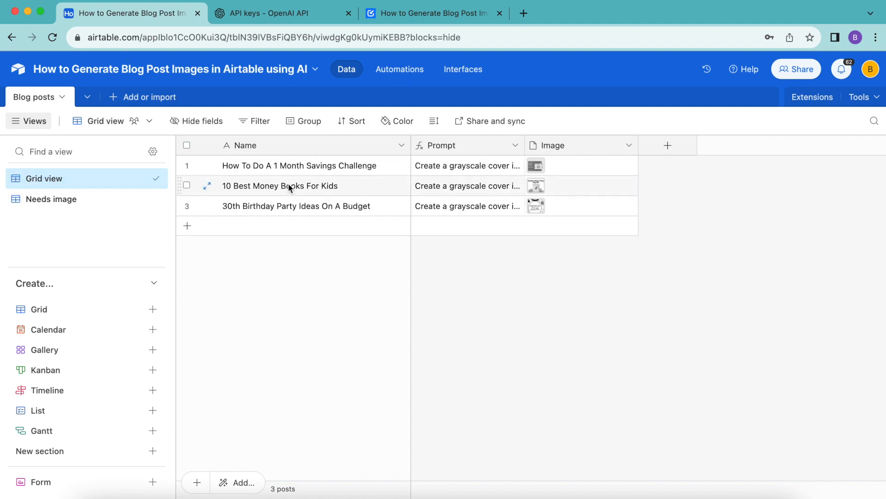
- Look through the Data Fetcher blog guide on generating blog post images, and return to the Airtable base
{"action": "left_click", "coordinate": [417, 19]}
{"action": "scroll", "coordinate": [351, 174], "scroll_direction": "down", "scroll_amount": 1}
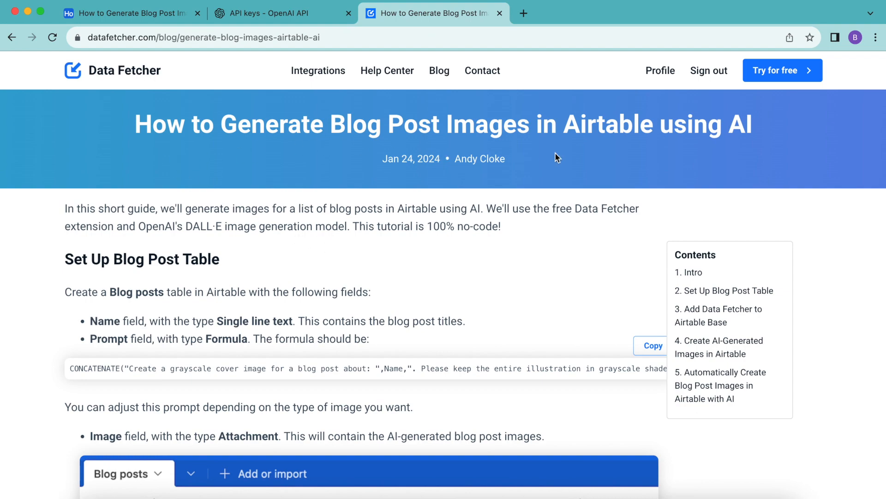
{"action": "scroll", "coordinate": [501, 246], "scroll_direction": "down", "scroll_amount": 20}
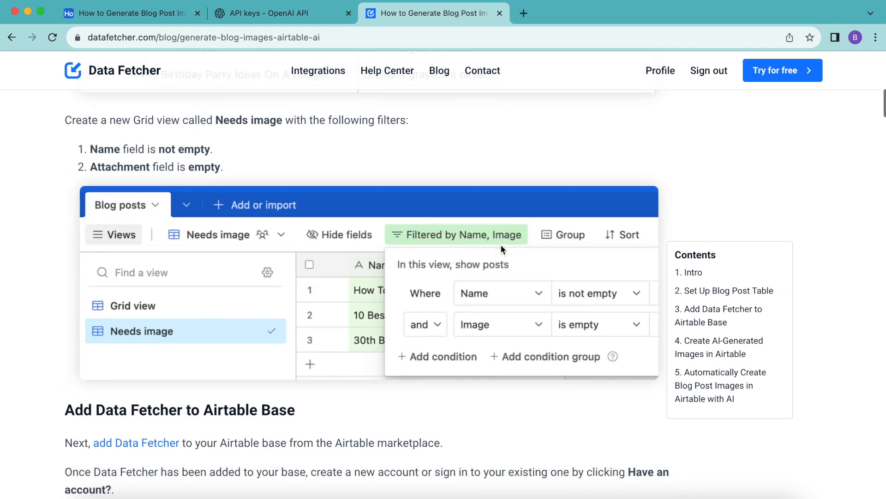
{"action": "scroll", "coordinate": [501, 249], "scroll_direction": "down", "scroll_amount": 15}
{"action": "scroll", "coordinate": [501, 249], "scroll_direction": "up", "scroll_amount": 20}
{"action": "left_click", "coordinate": [157, 12]}
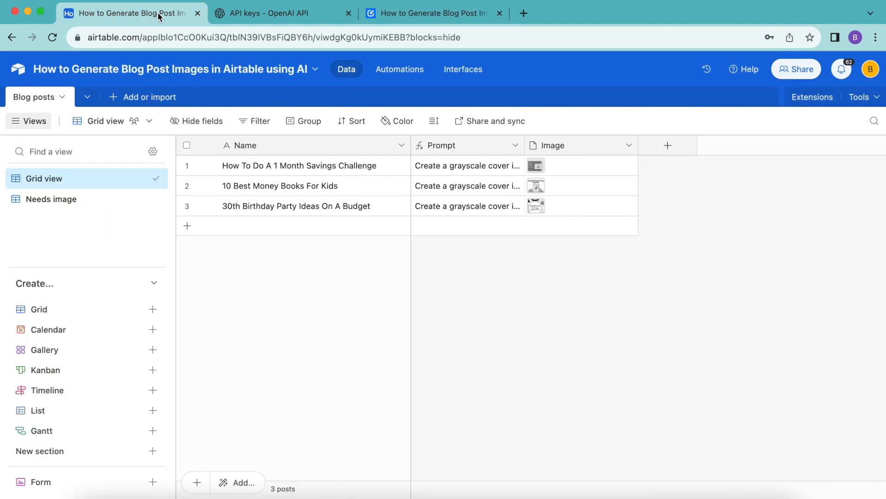